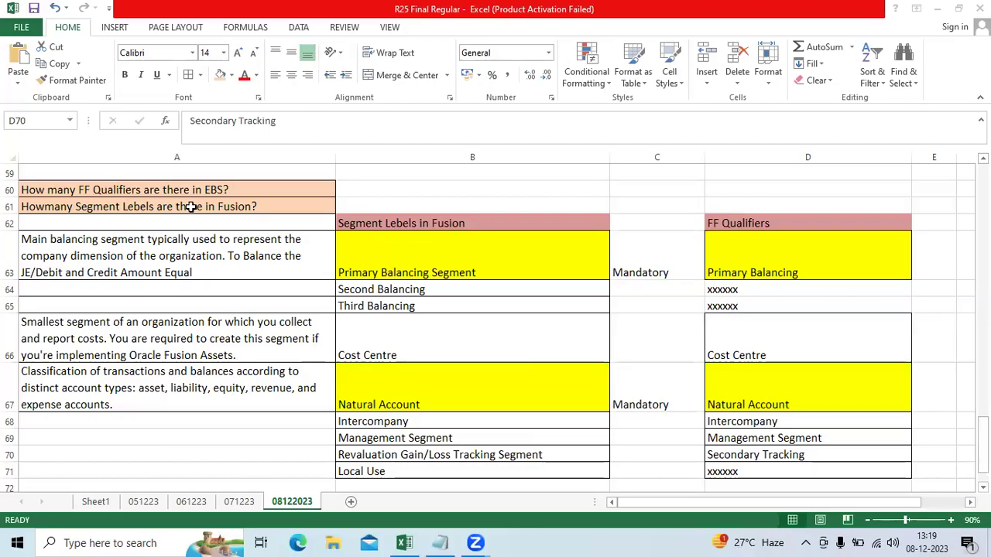
# Review the two questions in A60:A61 above the comparison table
pyautogui.moveTo(177, 196); pyautogui.dragTo(741, 469)
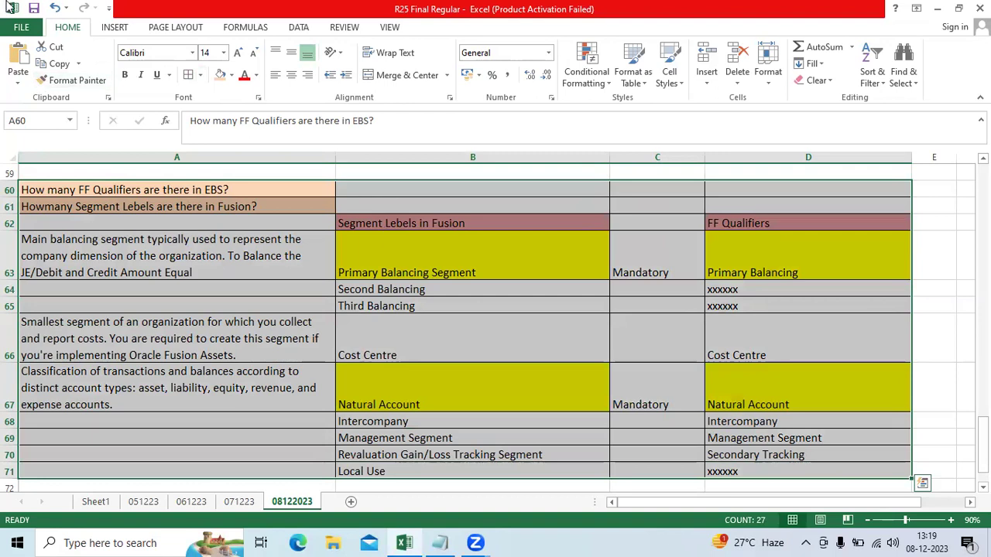
pyautogui.click(226, 234)
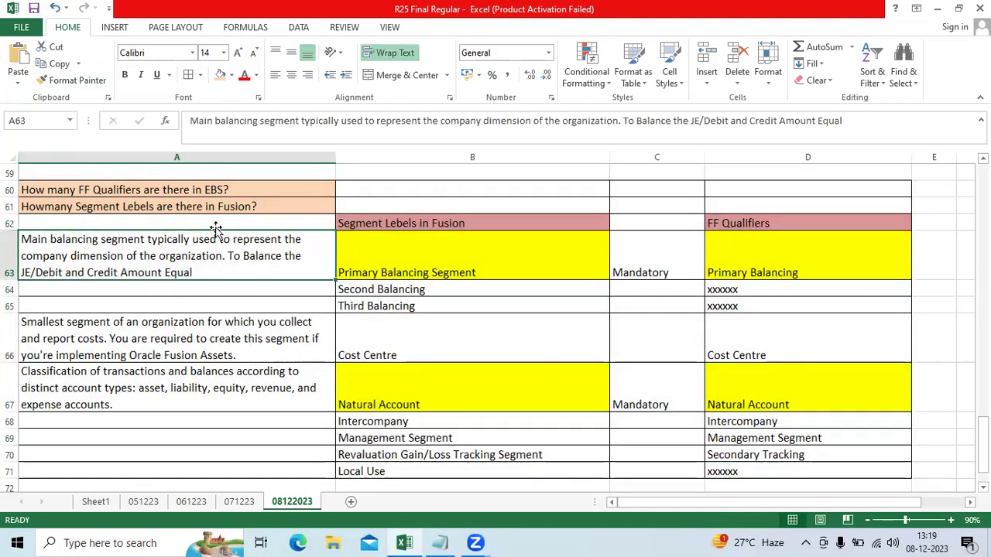
pyautogui.moveTo(218, 191); pyautogui.dragTo(223, 207)
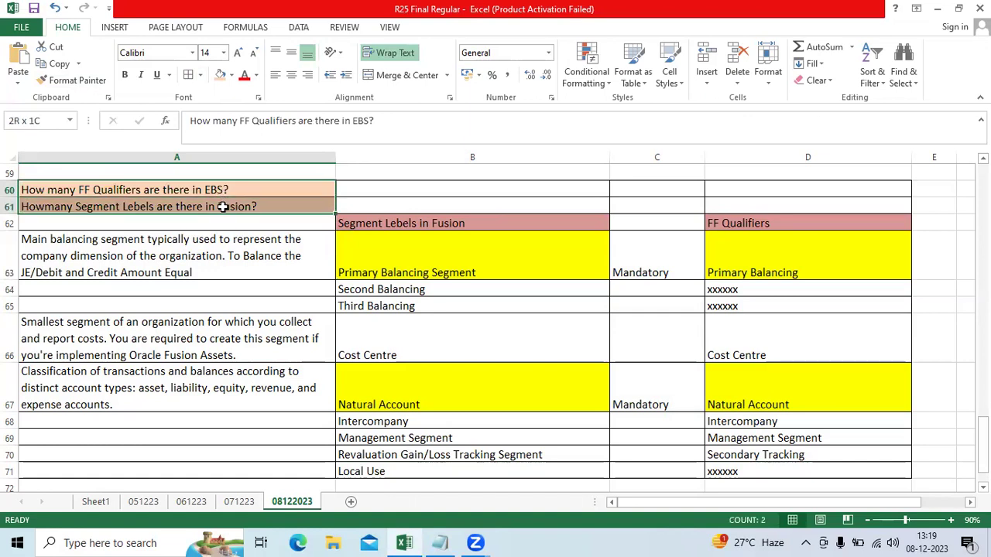
pyautogui.click(154, 205)
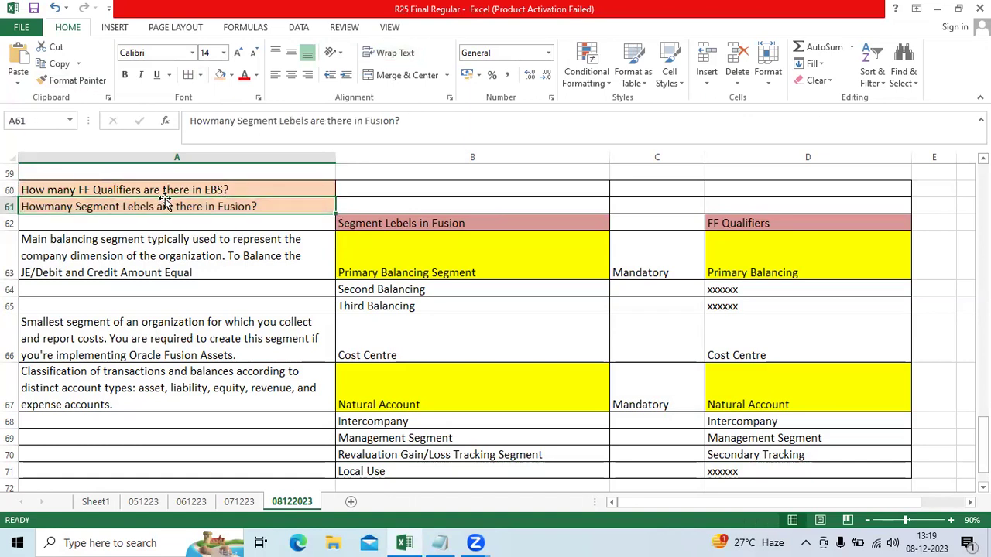
pyautogui.click(168, 190)
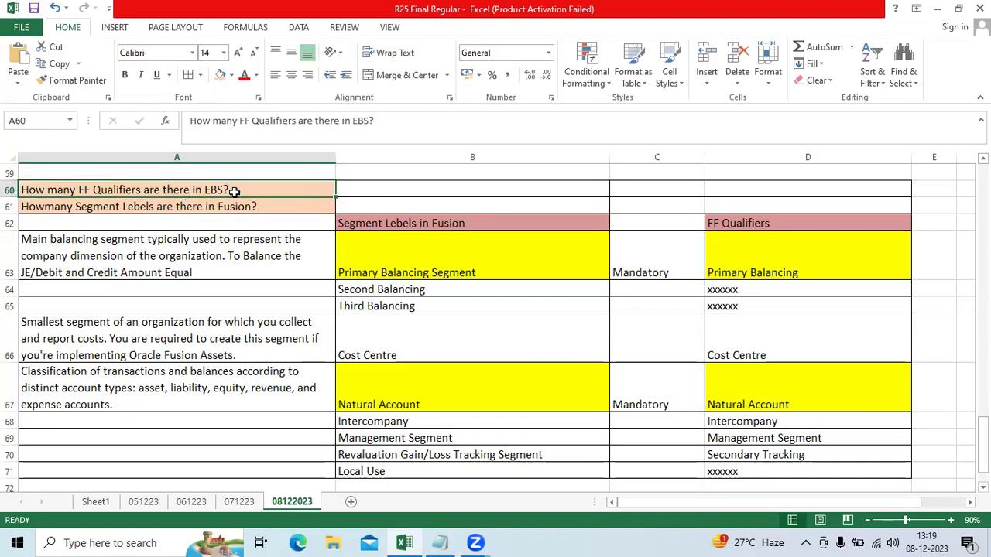
pyautogui.click(87, 207)
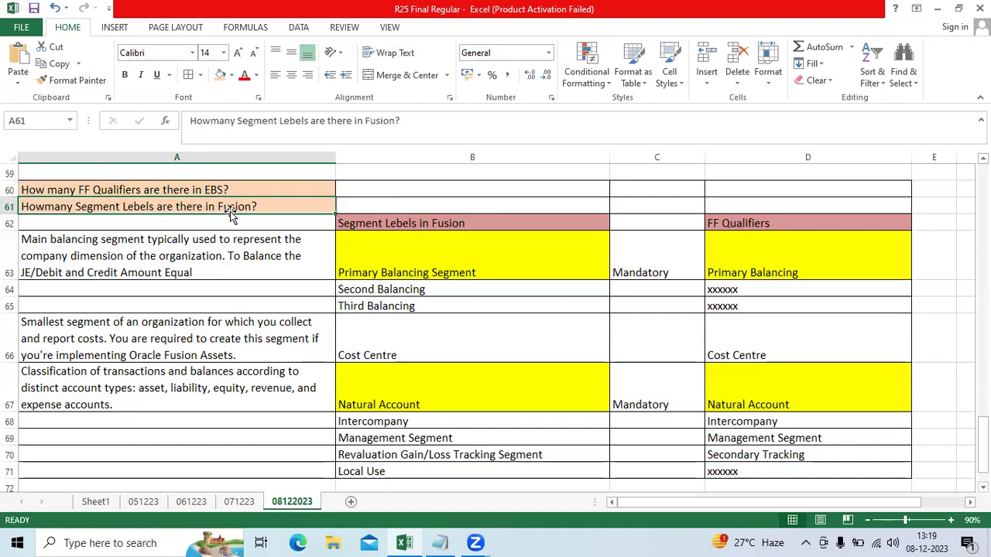
pyautogui.click(187, 189)
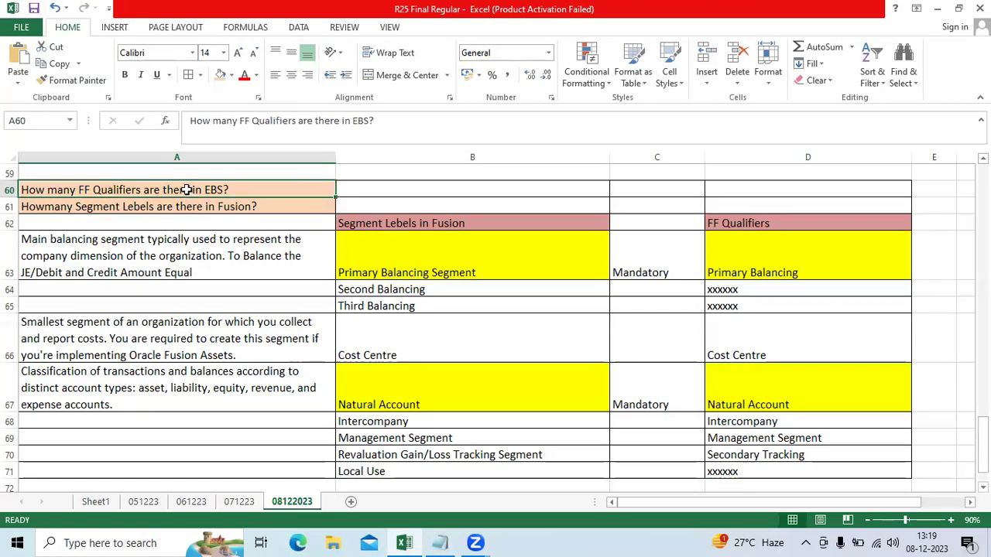
pyautogui.click(159, 204)
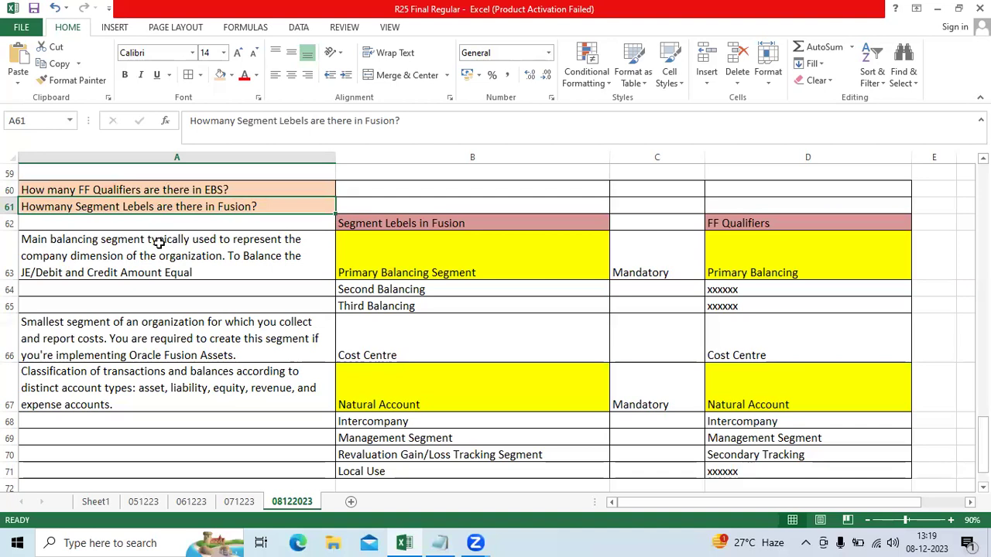
pyautogui.scroll(1, 158, 242)
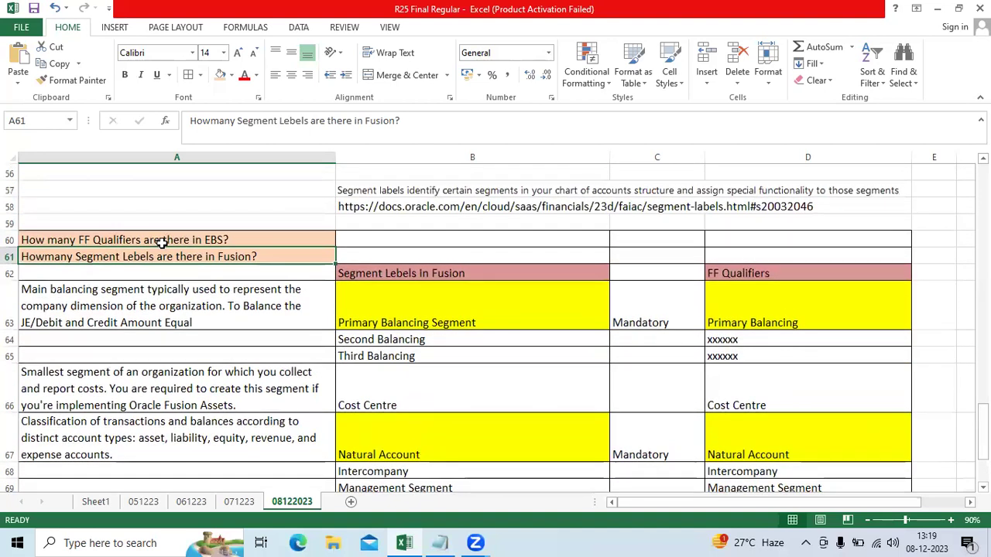
pyautogui.scroll(-1, 161, 242)
pyautogui.scroll(1, 162, 242)
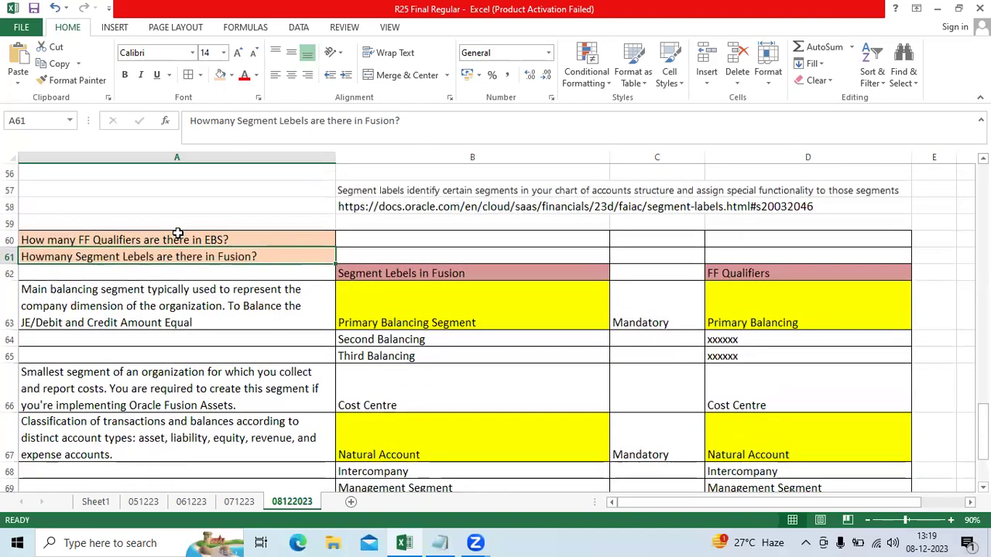
pyautogui.moveTo(178, 233); pyautogui.dragTo(178, 256)
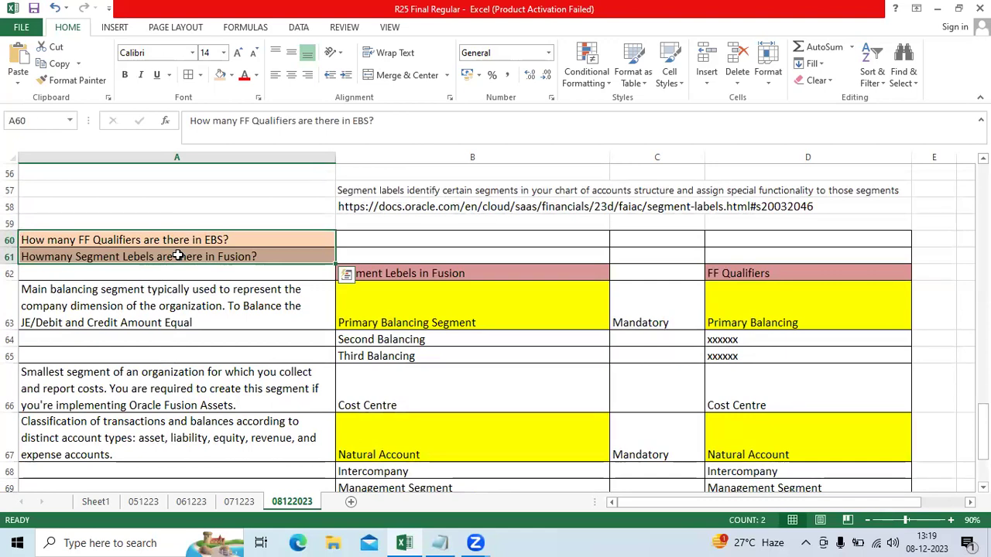
# Check the B57 segment labels definition and the Primary Balancing row with its Mandatory marker
pyautogui.click(517, 191)
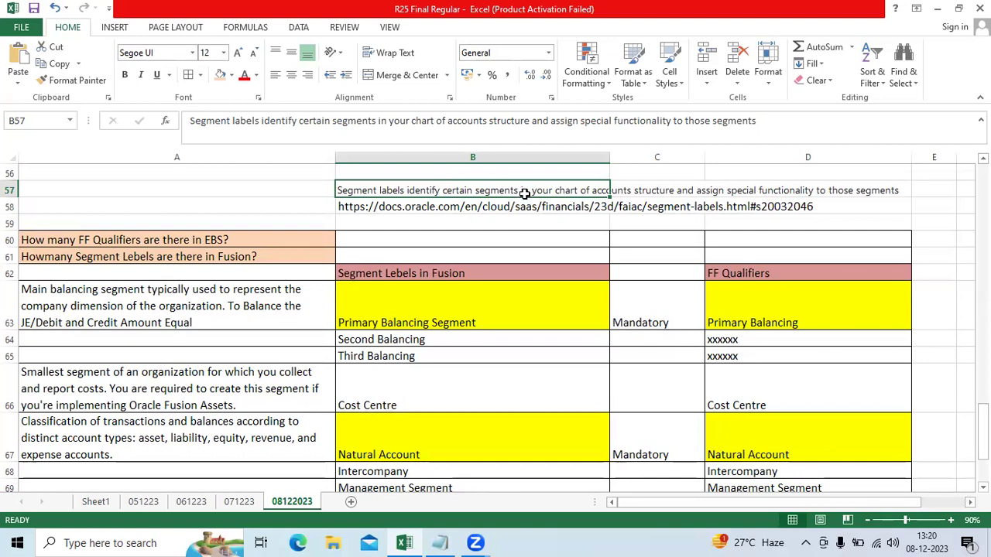
pyautogui.scroll(-1, 524, 193)
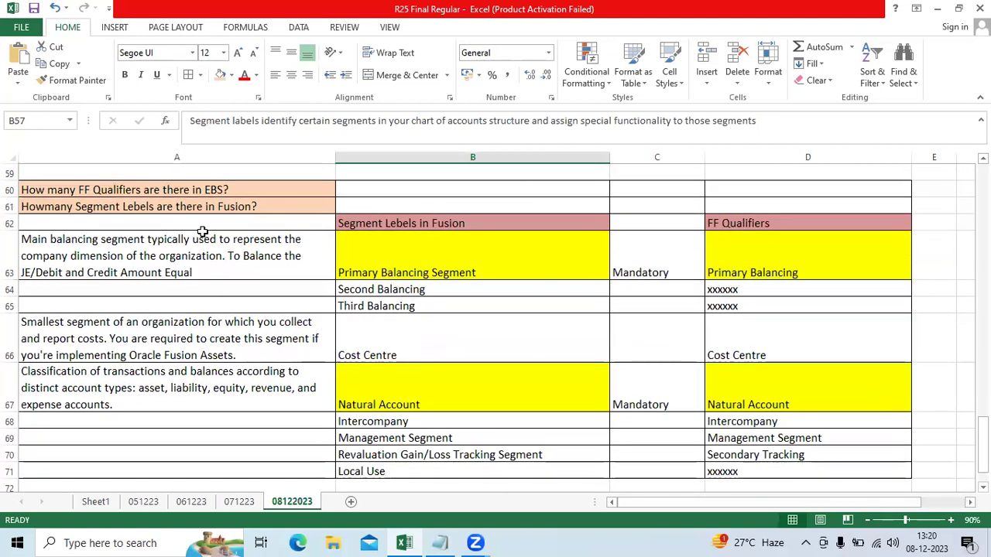
pyautogui.click(207, 225)
pyautogui.scroll(-1, 434, 250)
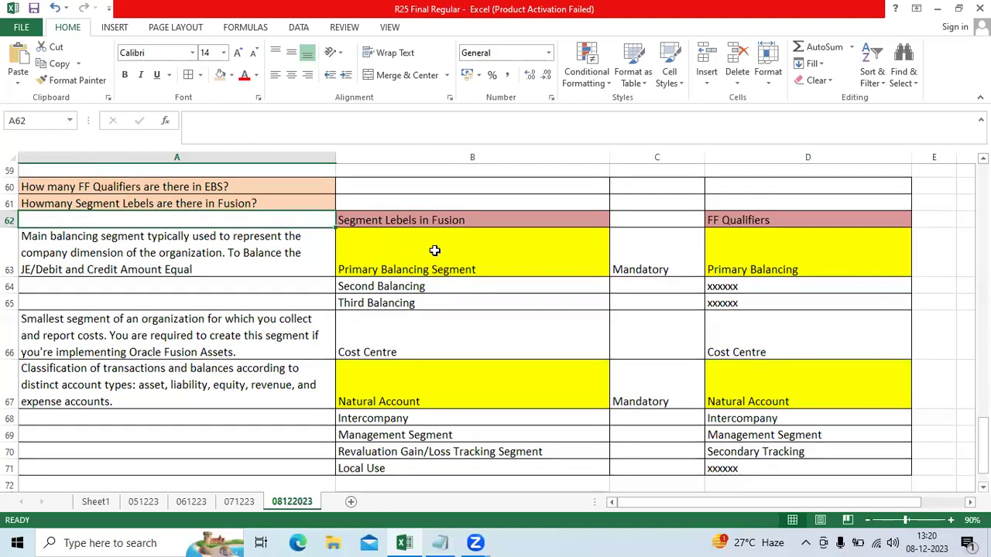
pyautogui.scroll(-1, 434, 250)
pyautogui.click(431, 206)
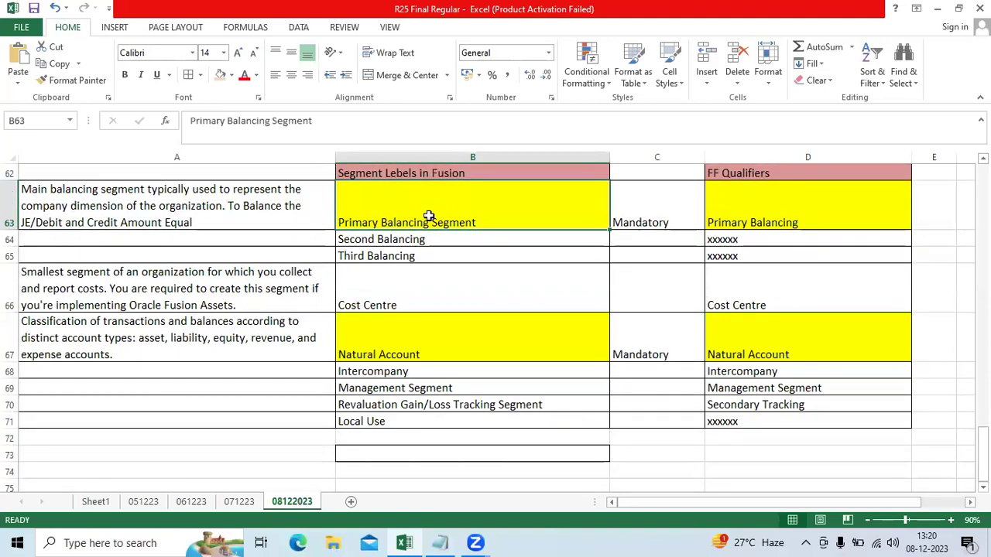
pyautogui.click(785, 222)
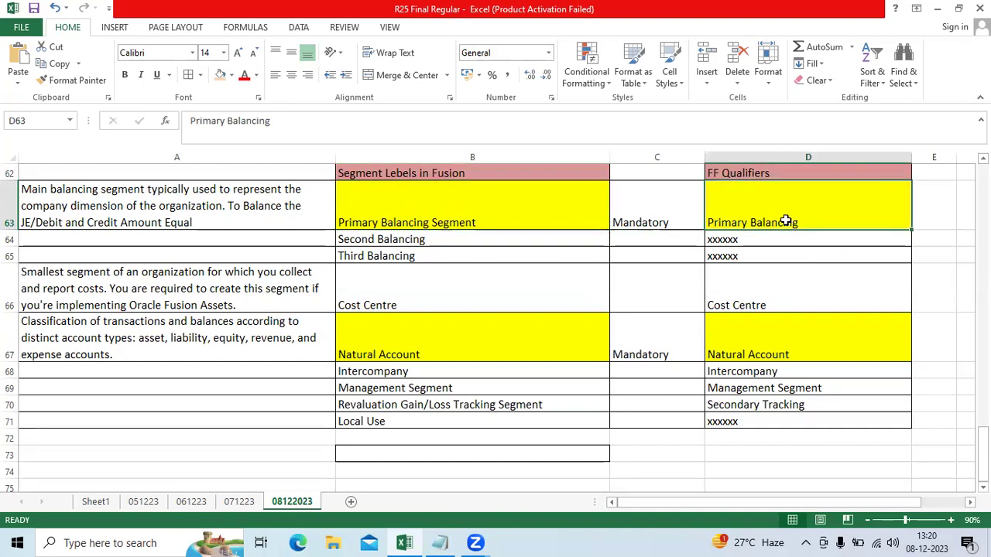
pyautogui.click(668, 218)
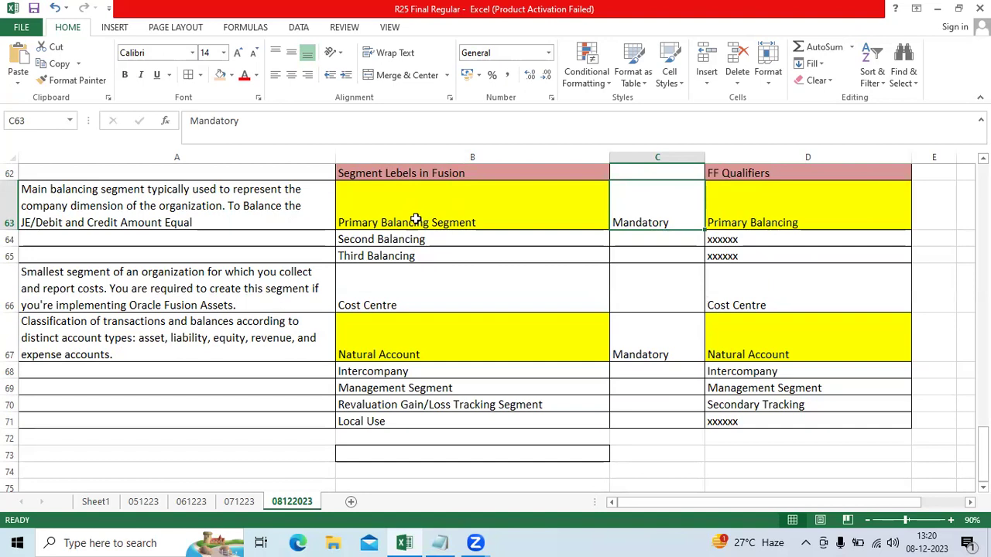
# Compare the A63 balancing note against the Second and Third Balancing rows
pyautogui.click(239, 220)
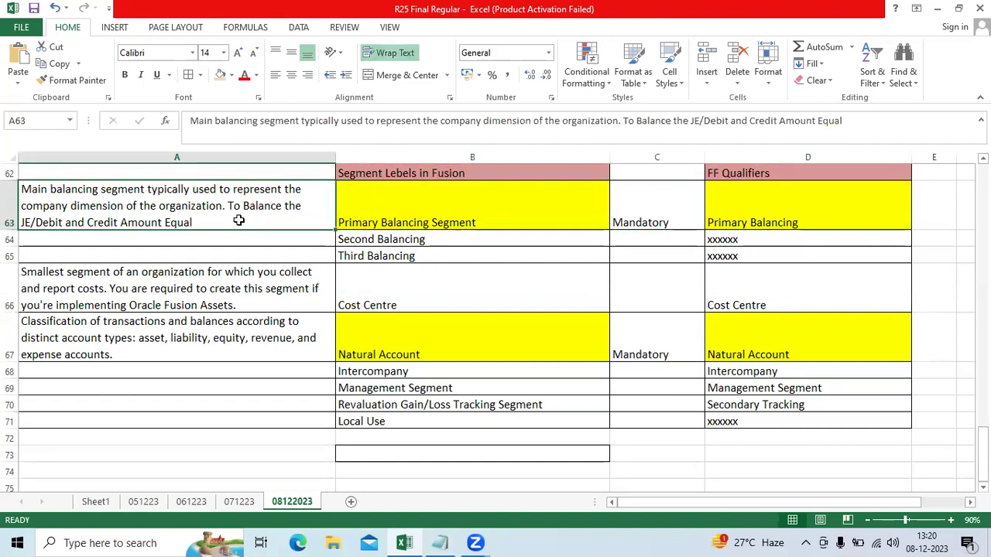
pyautogui.click(353, 216)
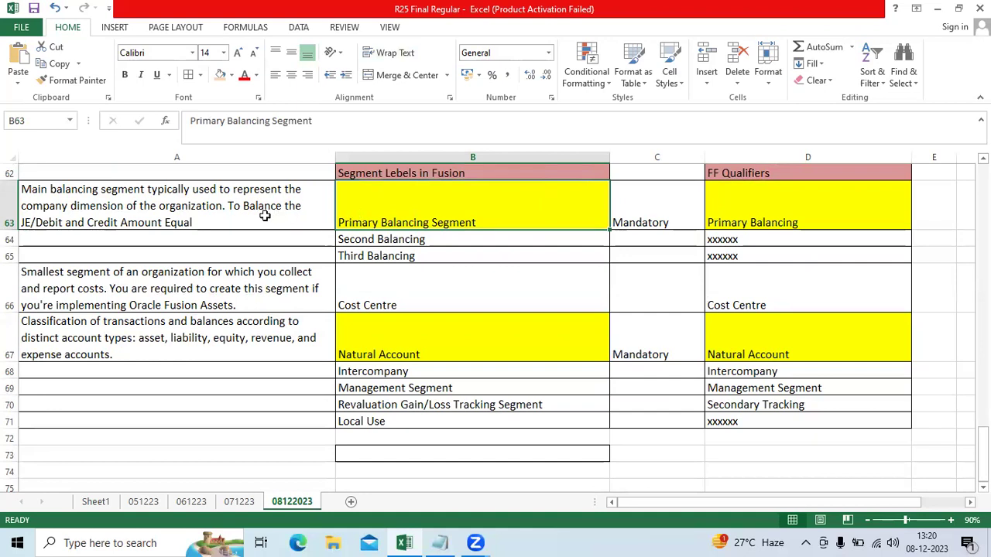
pyautogui.click(238, 217)
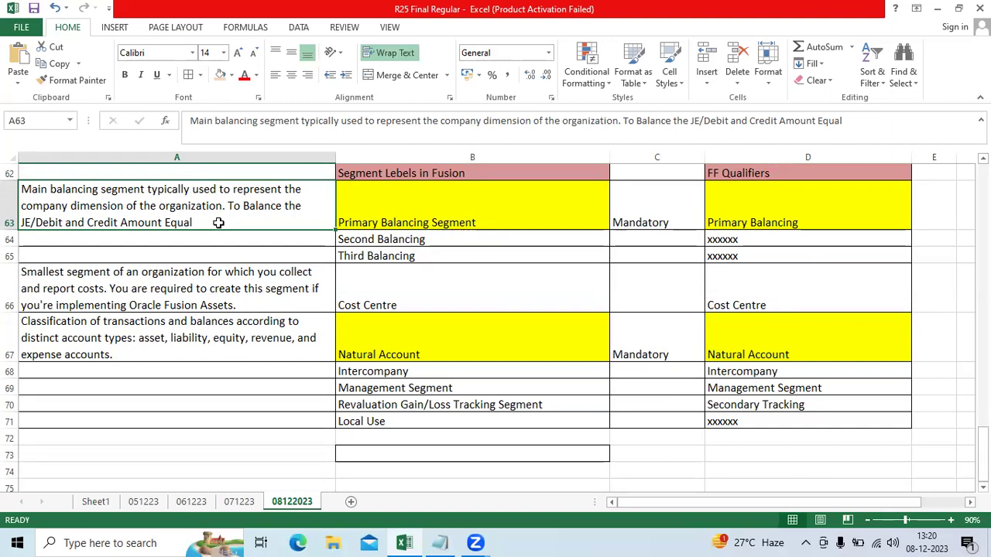
pyautogui.click(430, 209)
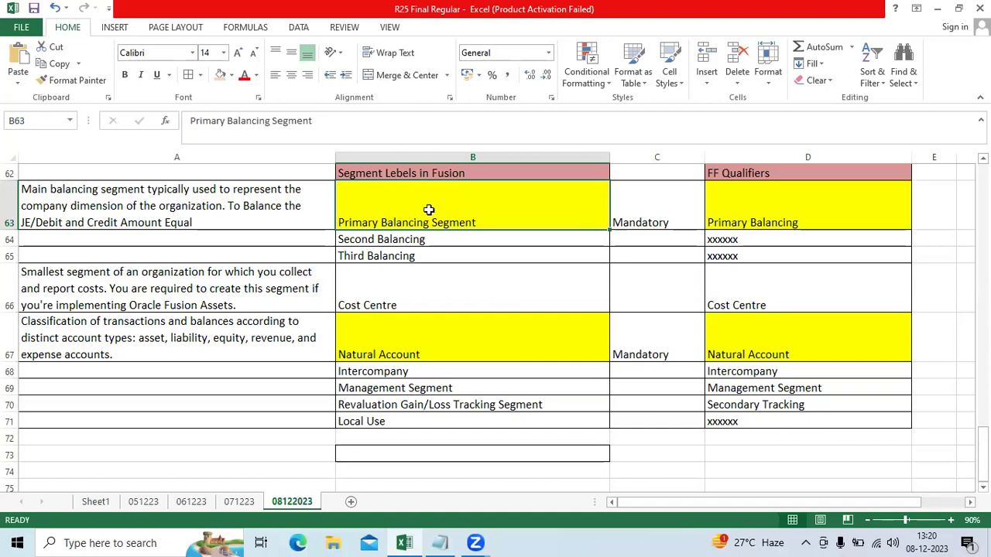
pyautogui.click(410, 236)
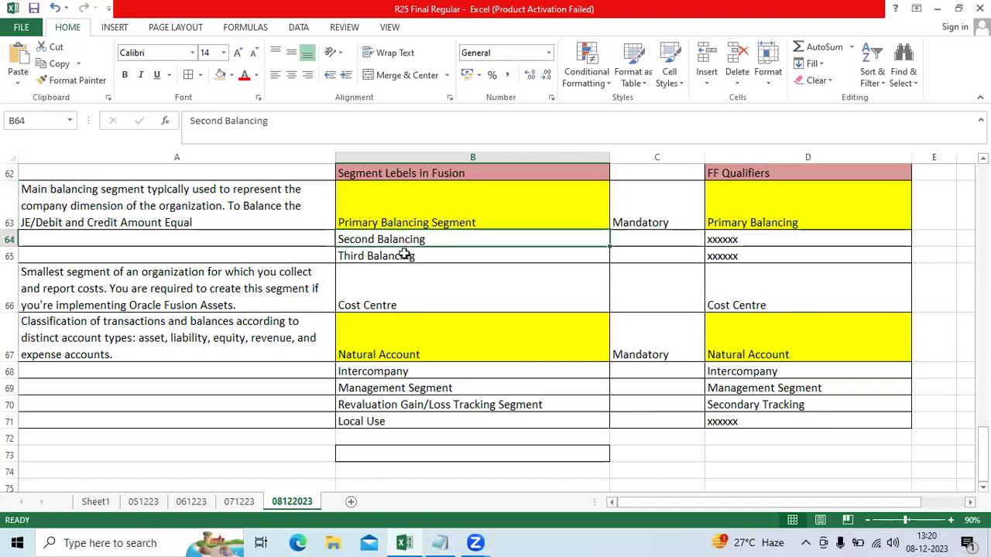
pyautogui.click(404, 256)
pyautogui.moveTo(416, 237); pyautogui.dragTo(413, 256)
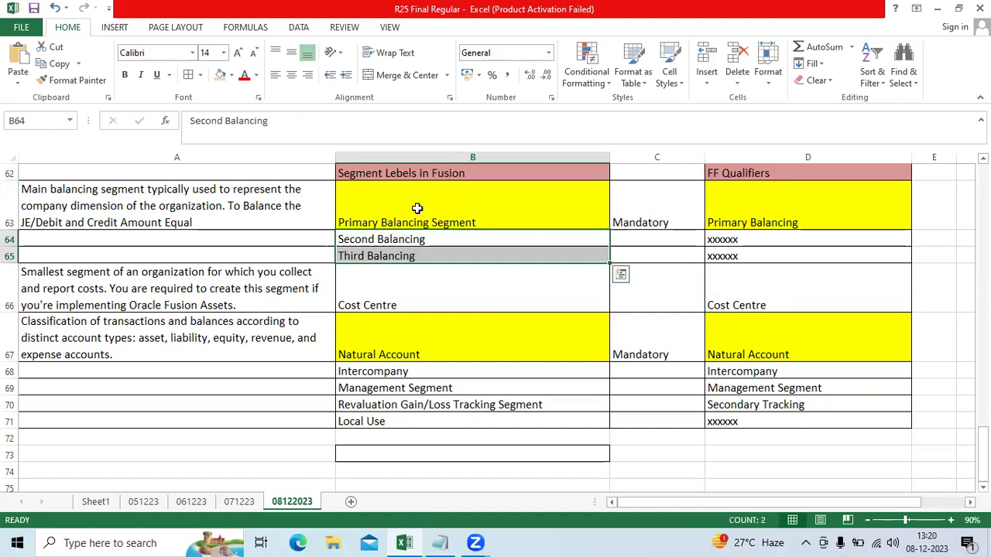
pyautogui.click(416, 208)
# Enter 'New Feature' as the note in both A64 and A65
pyautogui.click(274, 239)
pyautogui.write('N')
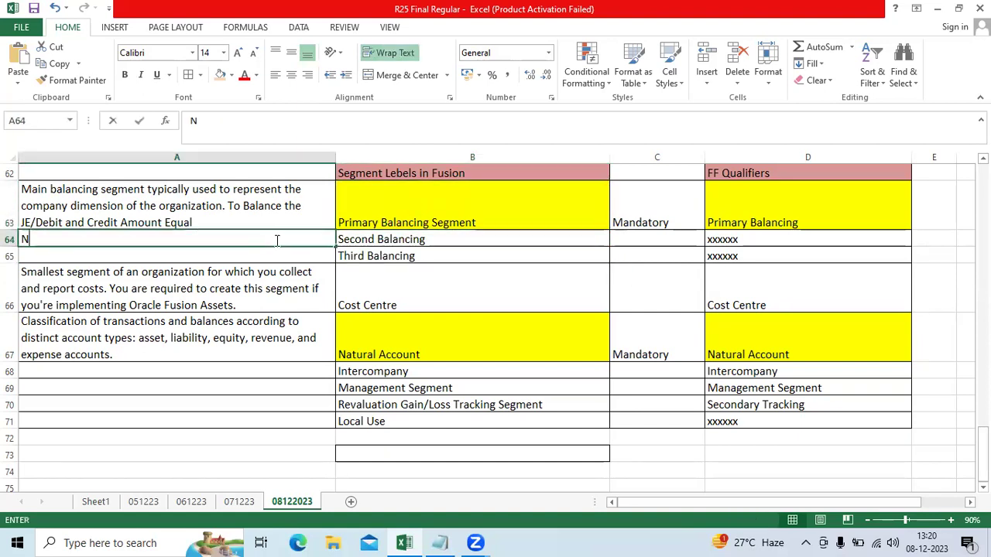
pyautogui.write('ew Featur')
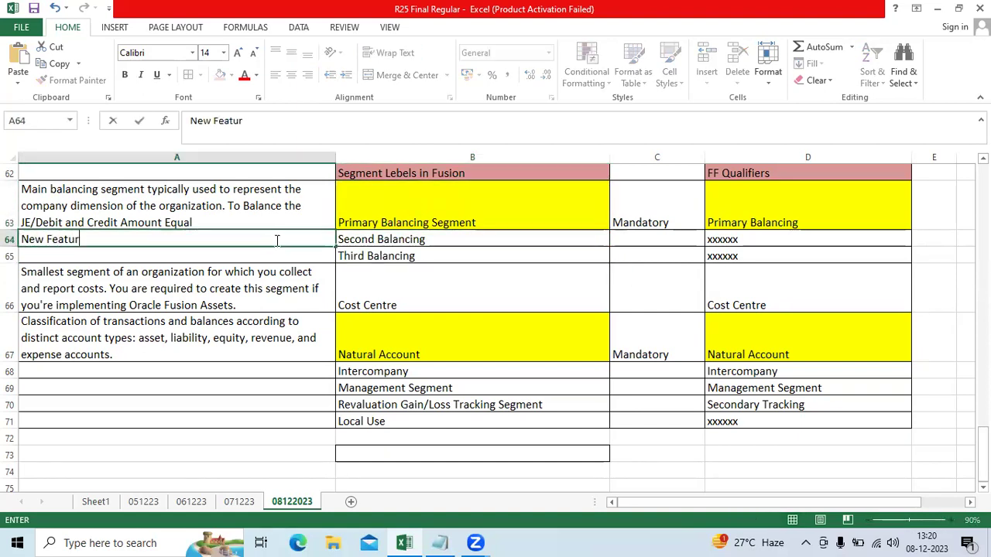
pyautogui.write('es')
pyautogui.press('BackSpace')
pyautogui.press('Return')
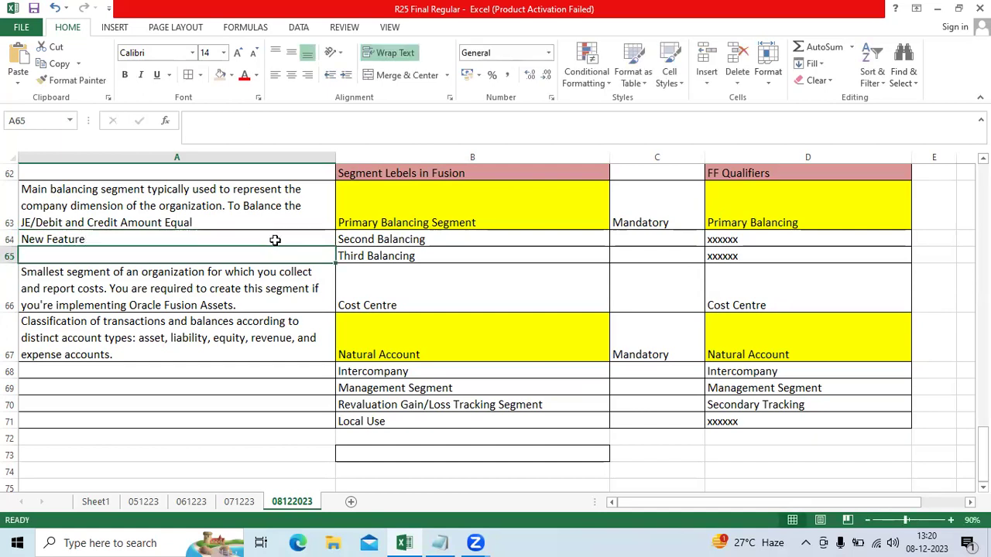
pyautogui.write('New Feature')
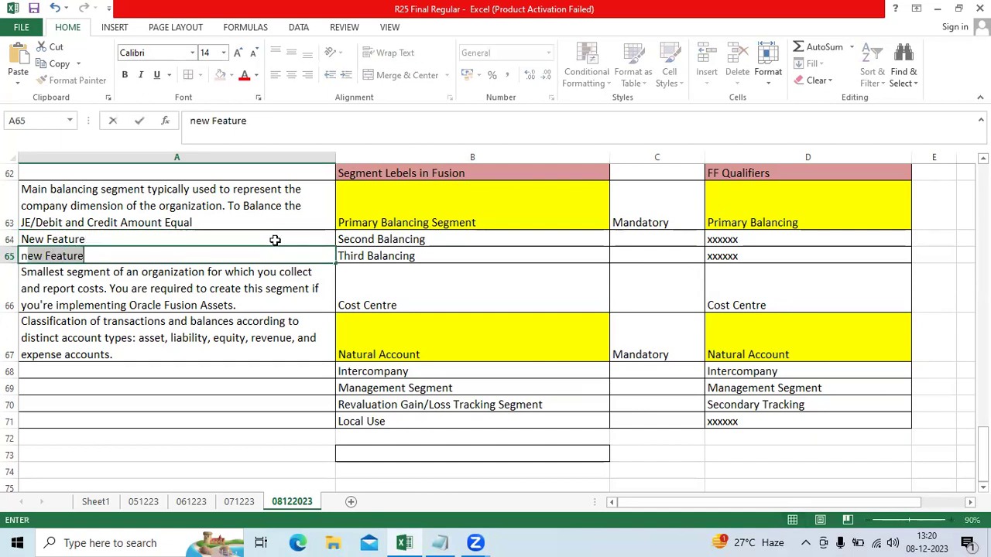
pyautogui.hotkey('ctrl', 'Return')
pyautogui.click(378, 285)
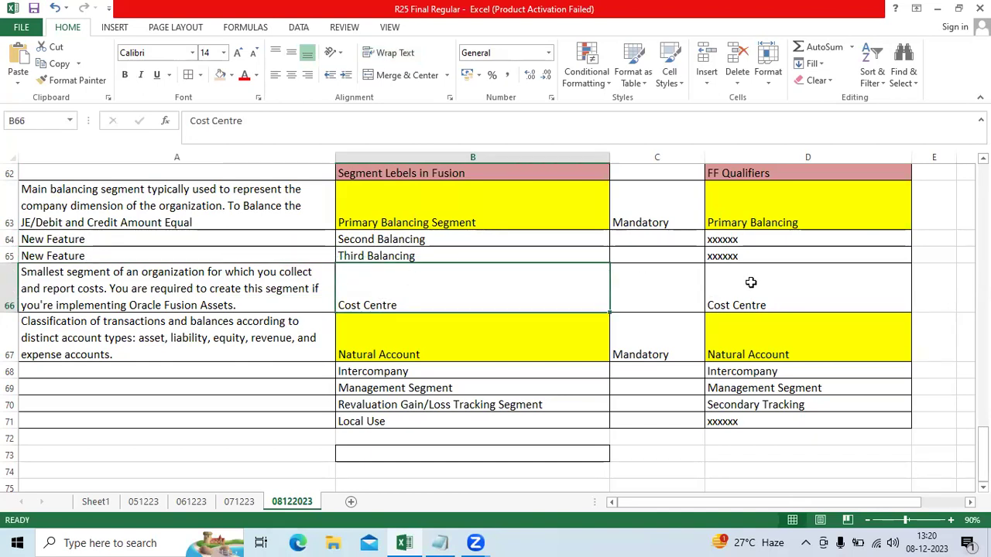
# Append '/EBS' to the D62 heading so it reads 'FF Qualifiers /EBS'
pyautogui.doubleClick(776, 171)
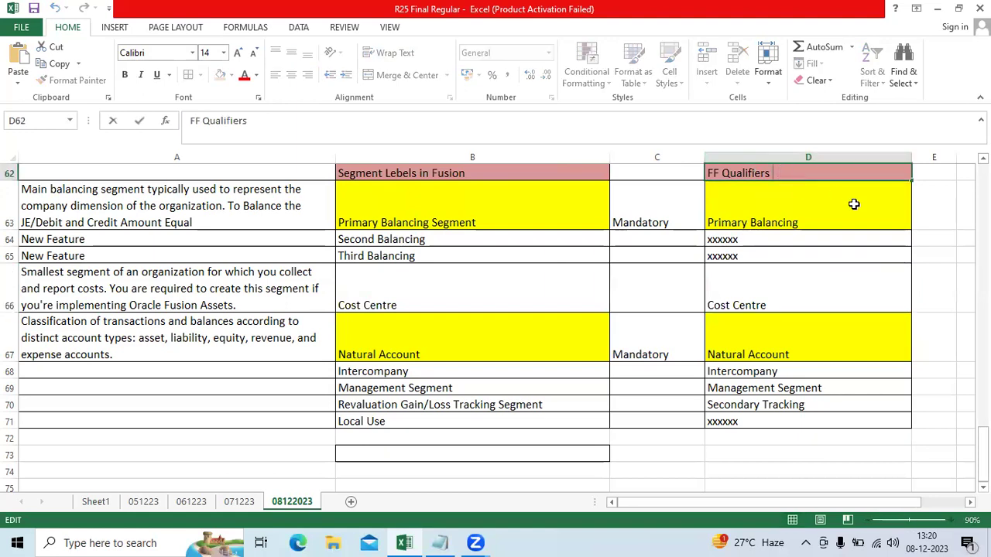
pyautogui.write('/EBS')
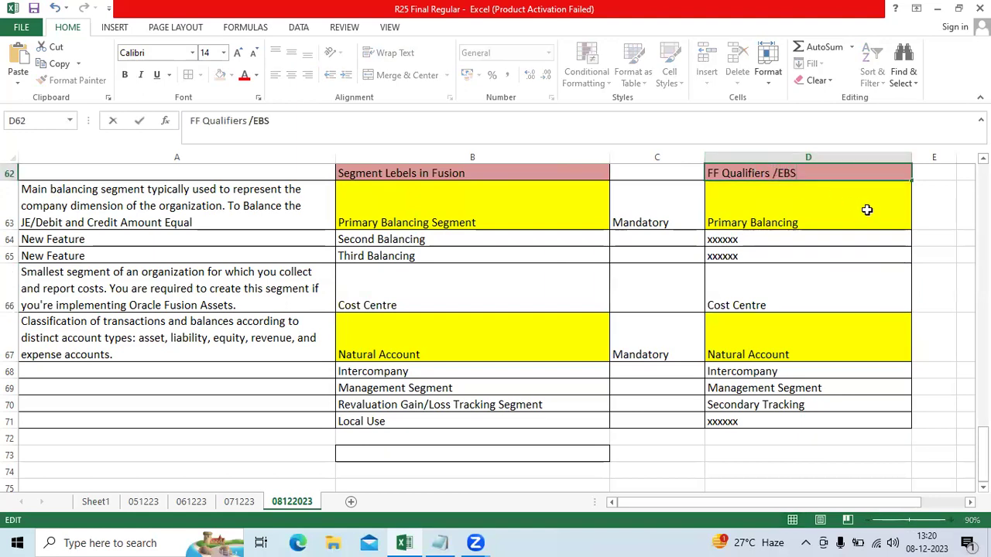
pyautogui.press('Return')
pyautogui.click(271, 301)
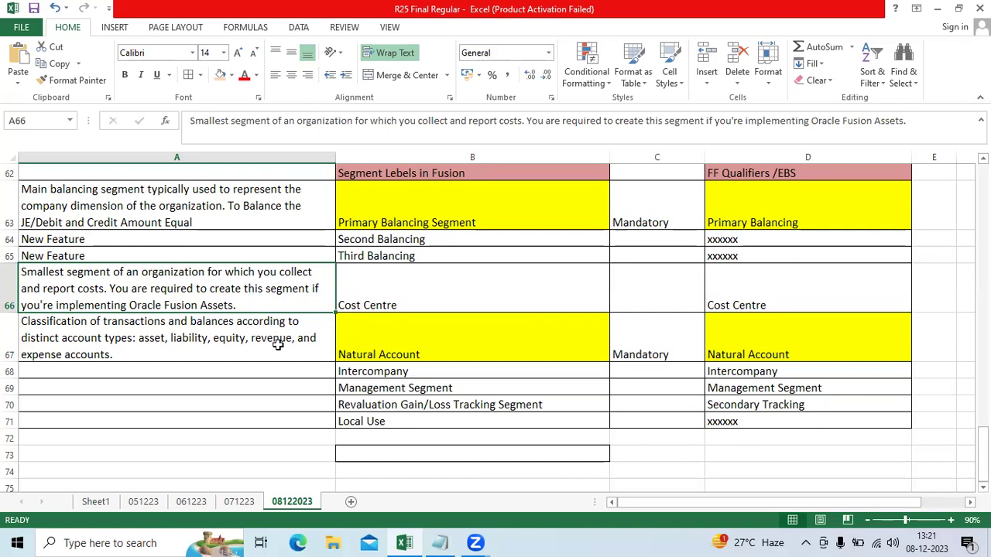
pyautogui.click(398, 341)
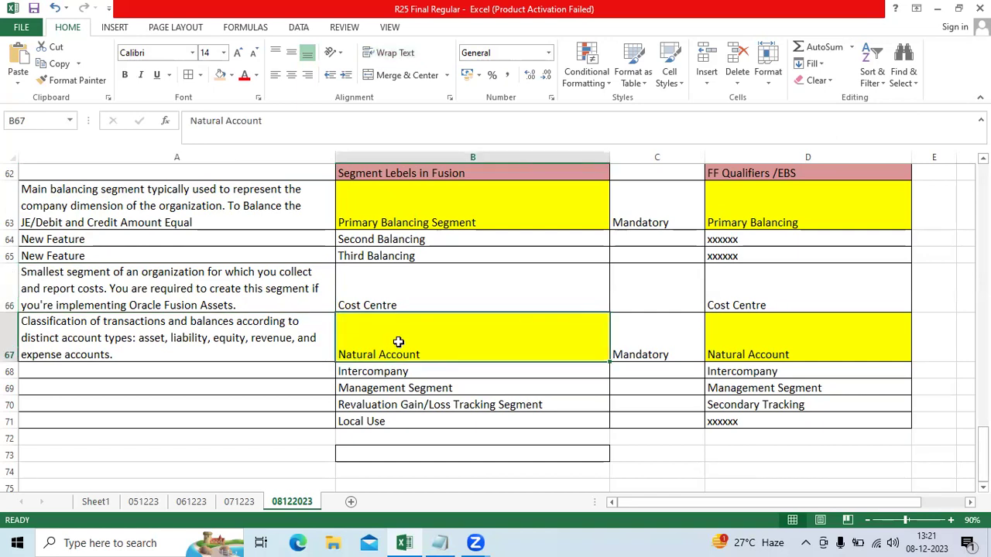
pyautogui.click(753, 339)
pyautogui.click(542, 337)
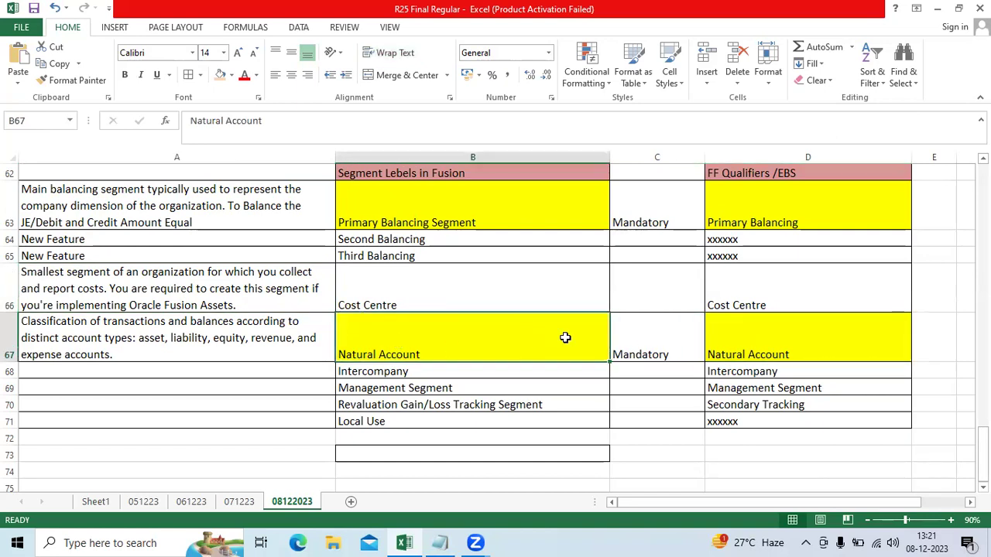
pyautogui.click(744, 345)
pyautogui.click(511, 338)
pyautogui.click(298, 339)
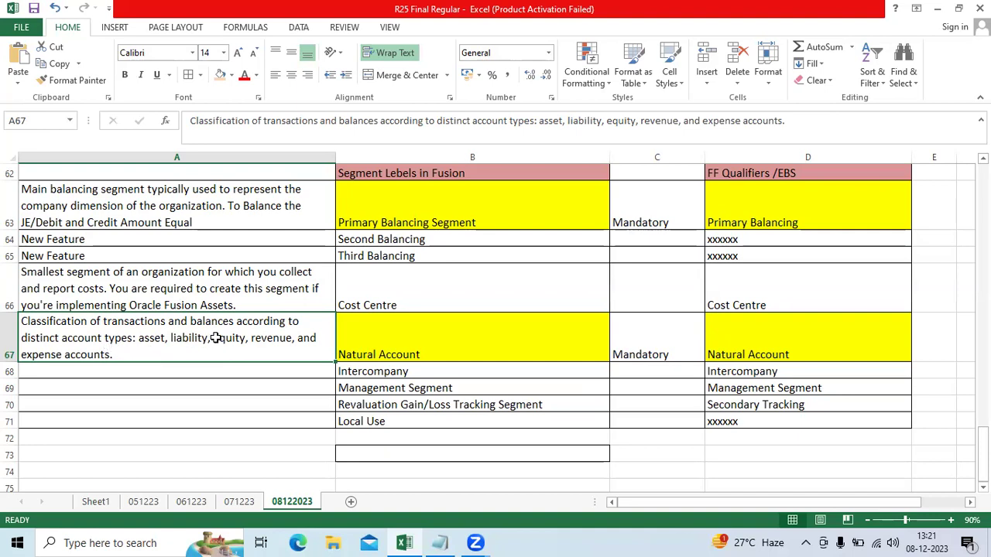
pyautogui.doubleClick(163, 338)
pyautogui.moveTo(164, 354); pyautogui.dragTo(145, 356)
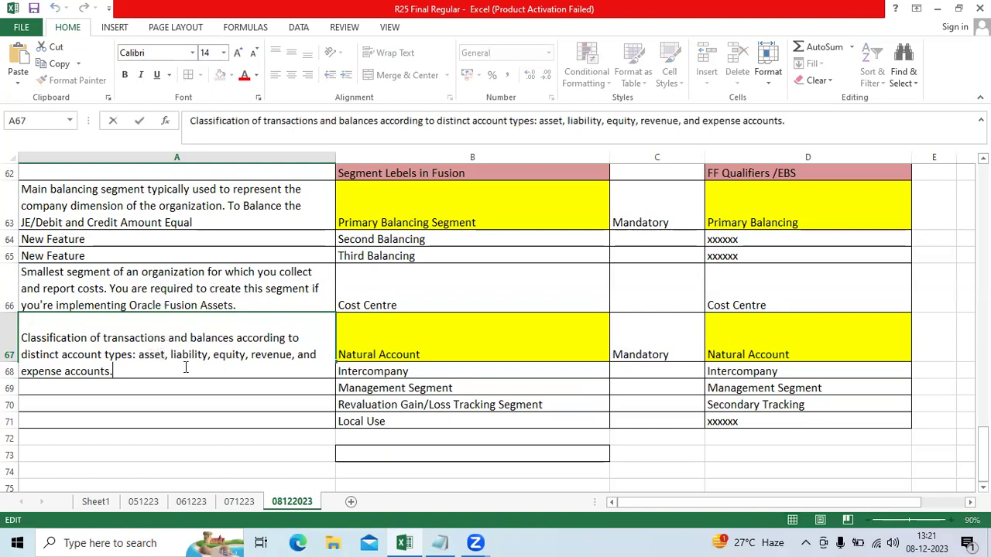
pyautogui.click(400, 337)
pyautogui.click(699, 351)
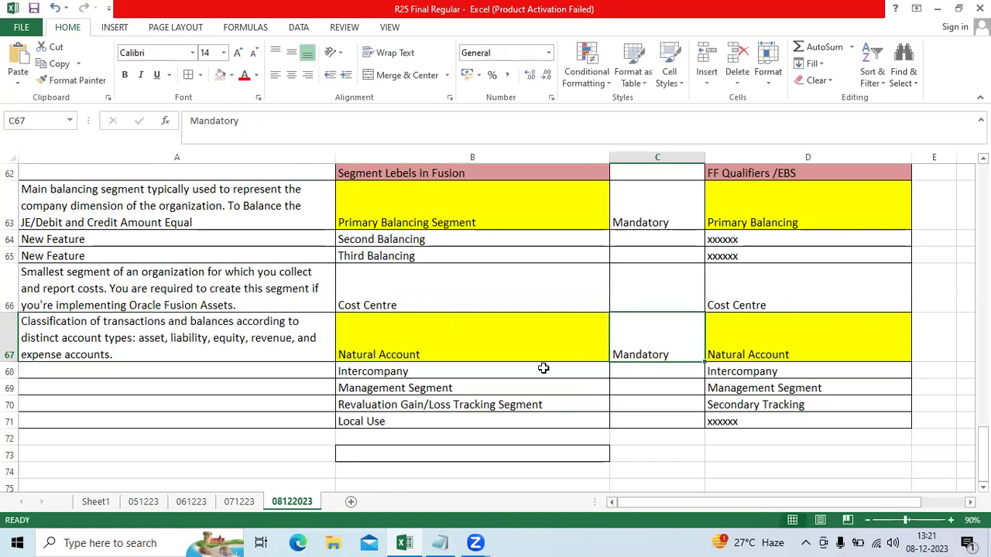
pyautogui.click(433, 373)
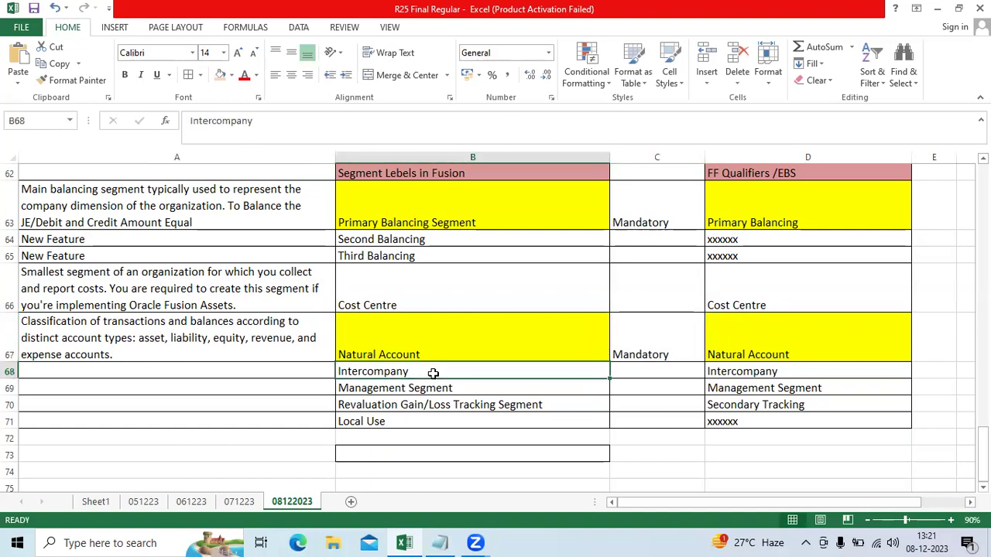
pyautogui.click(720, 375)
pyautogui.click(464, 374)
pyautogui.click(455, 389)
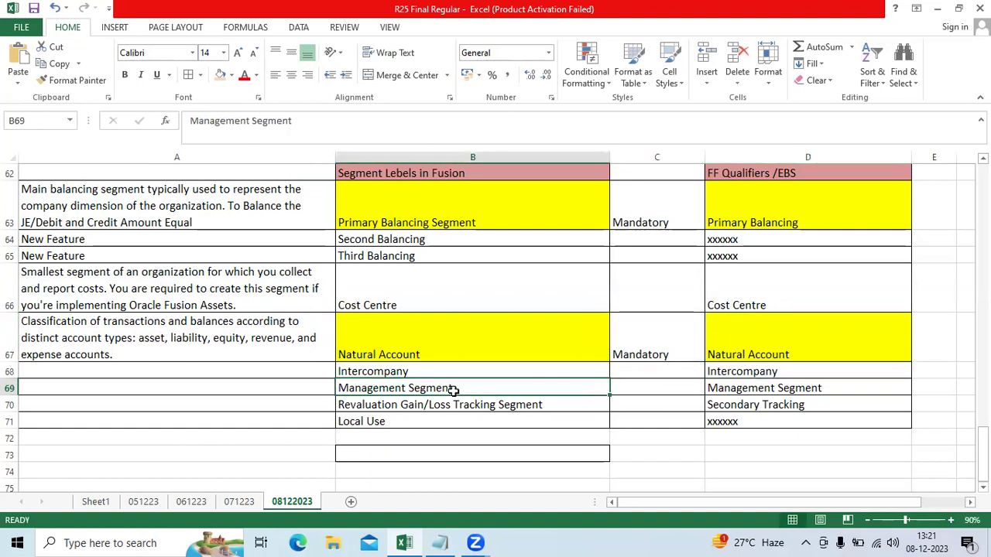
pyautogui.click(715, 390)
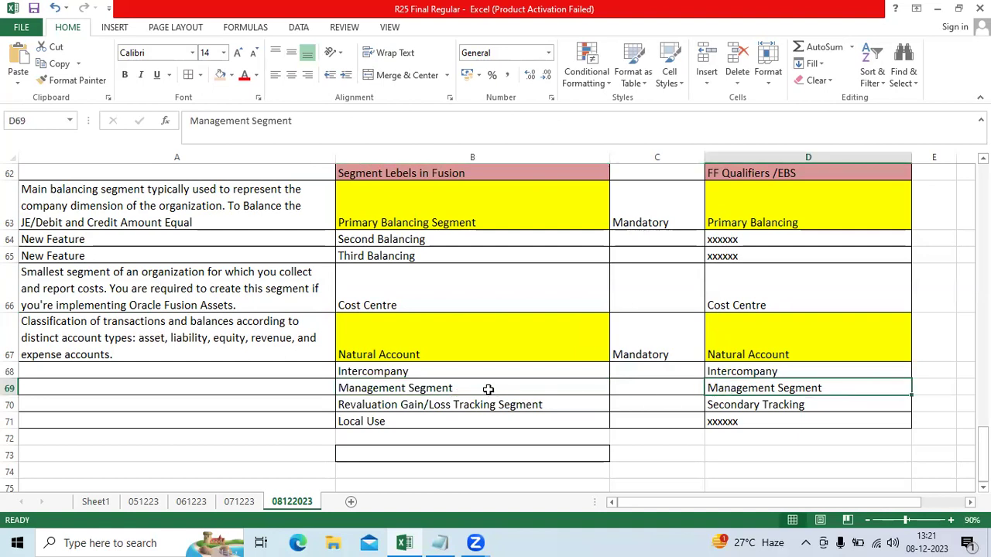
pyautogui.click(432, 411)
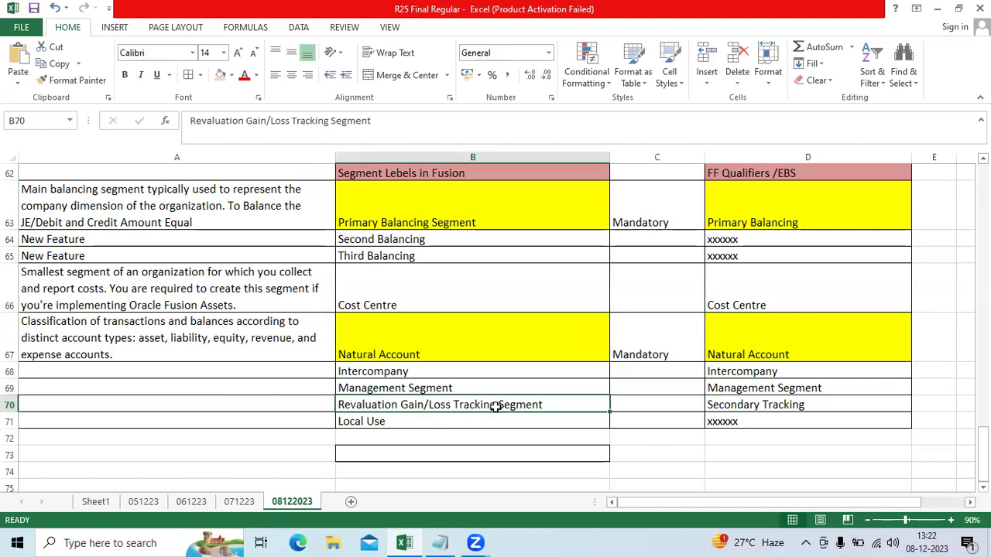
pyautogui.click(755, 406)
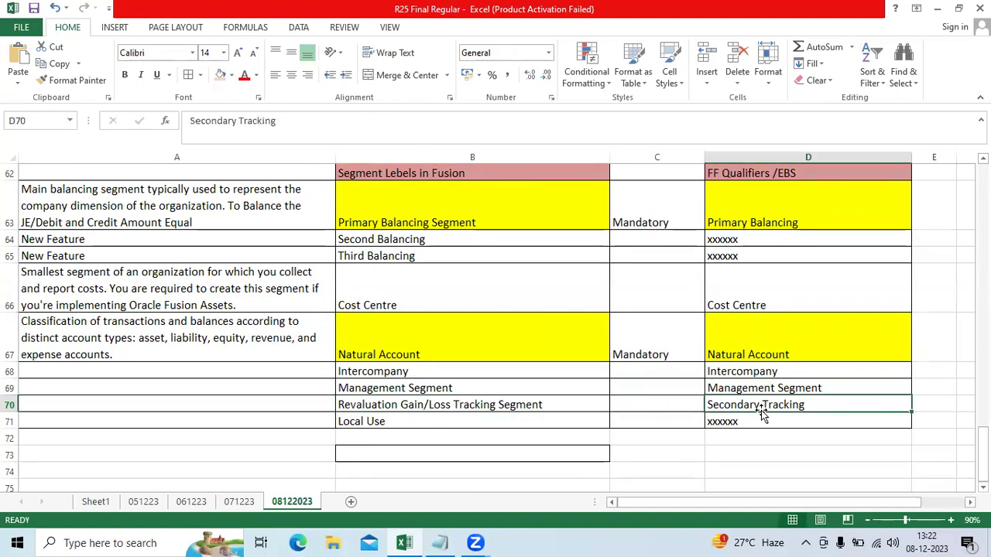
pyautogui.click(408, 424)
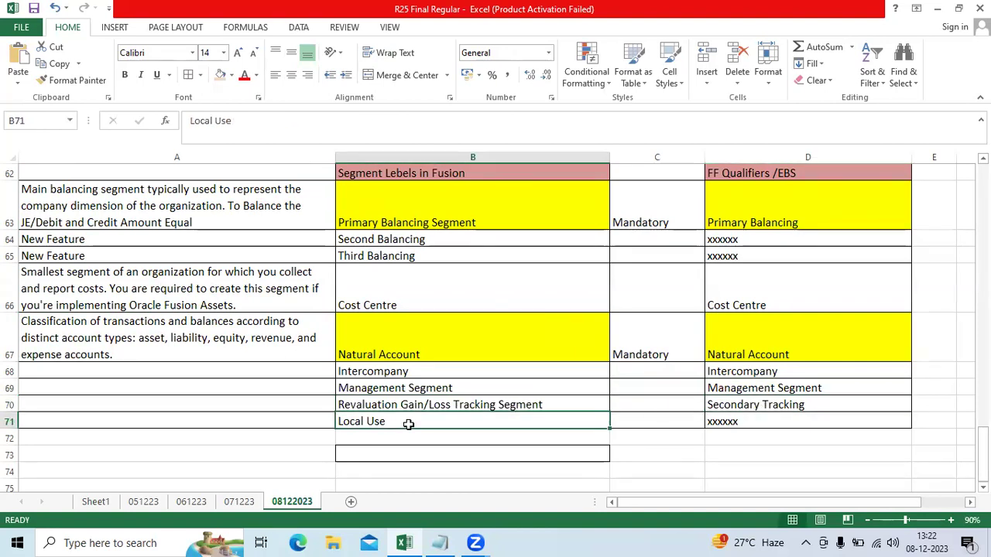
pyautogui.scroll(-2, 398, 445)
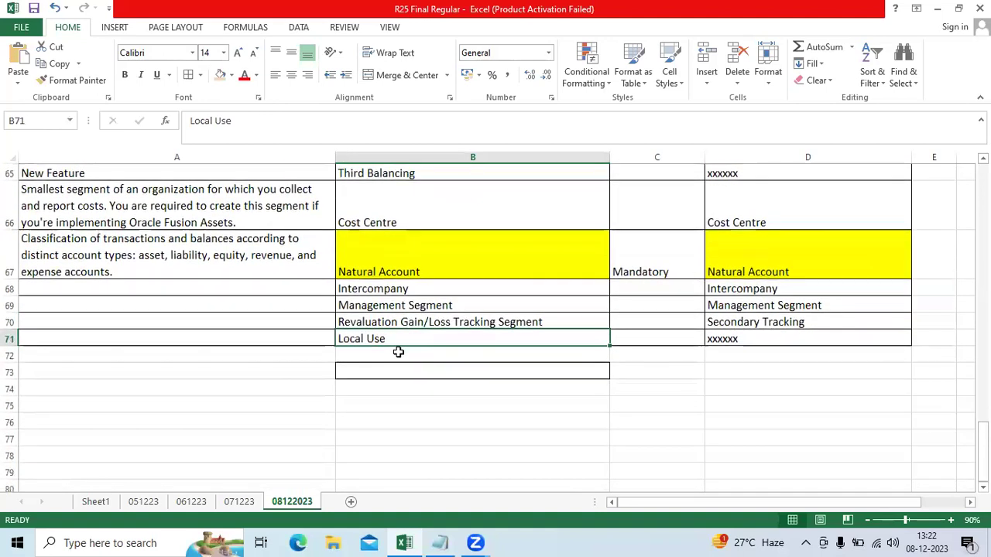
pyautogui.scroll(1, 403, 355)
pyautogui.scroll(1, 403, 354)
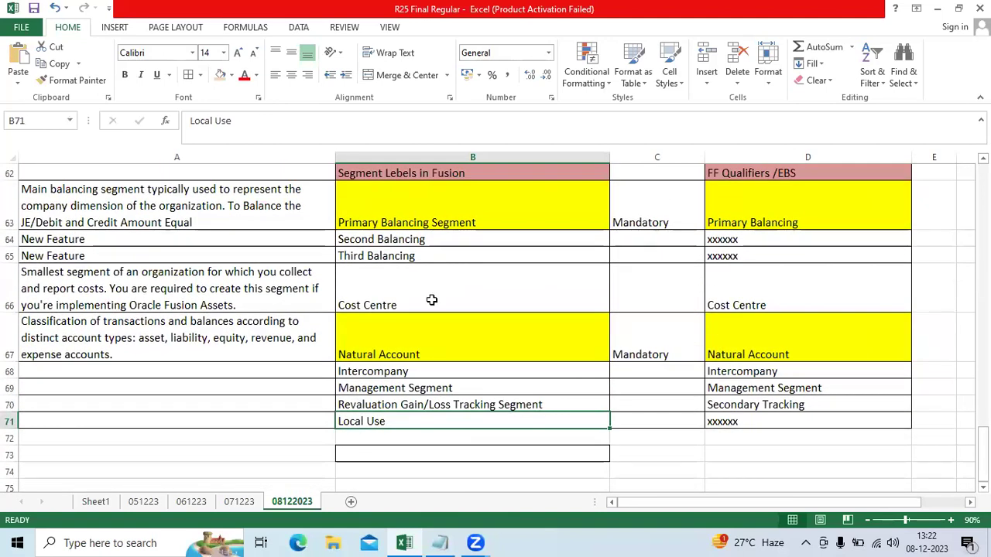
# Add the question 'Can I create Own FF Qualifier in EBS?' in A73 with answer No
pyautogui.click(301, 454)
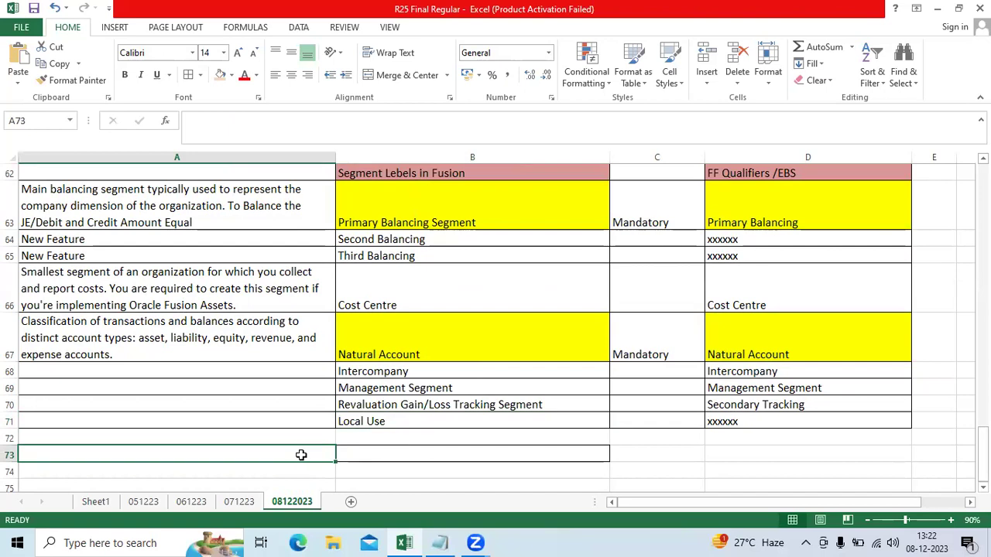
pyautogui.write('Can I create')
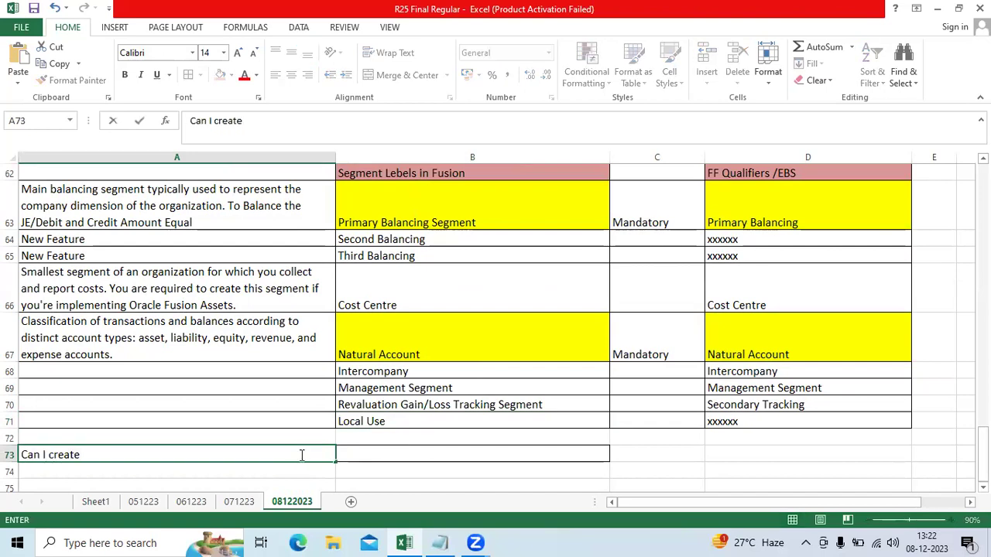
pyautogui.write(' Own FF QUalifier in EBS?')
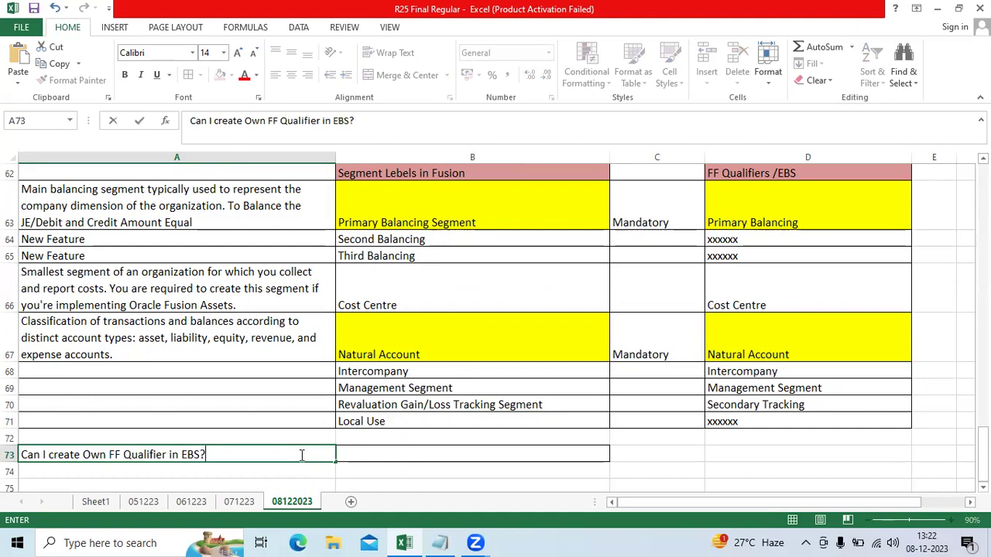
pyautogui.press('Tab')
pyautogui.write('No')
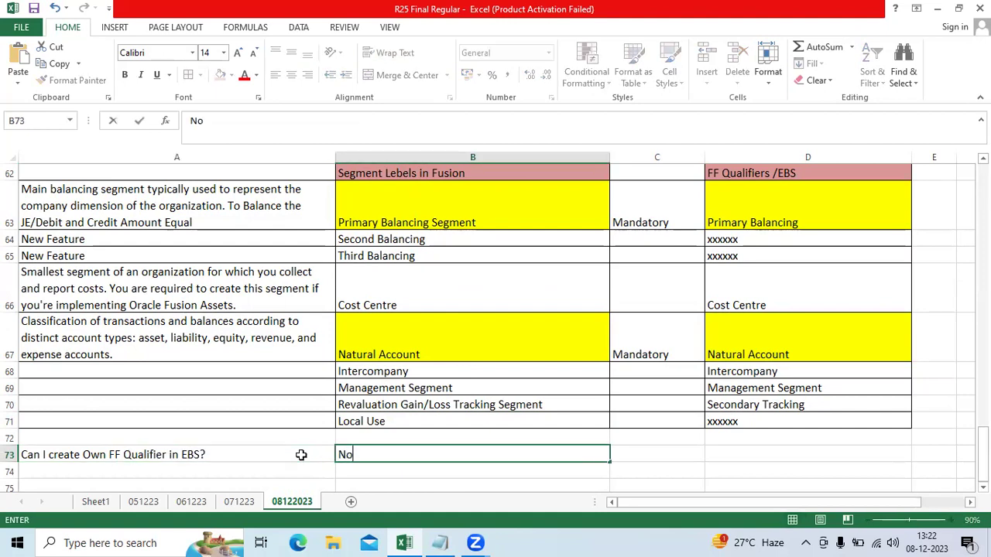
pyautogui.press('Return')
# Add 'Can I create Own Segment Lebels in Fusion?' in A74 with answer Yes
pyautogui.write('Can I create ')
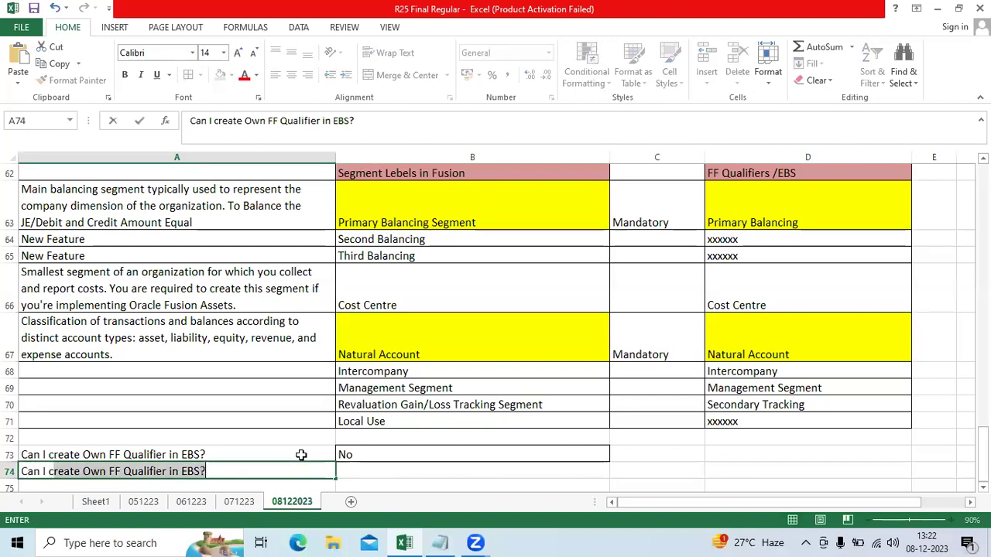
pyautogui.write('Own')
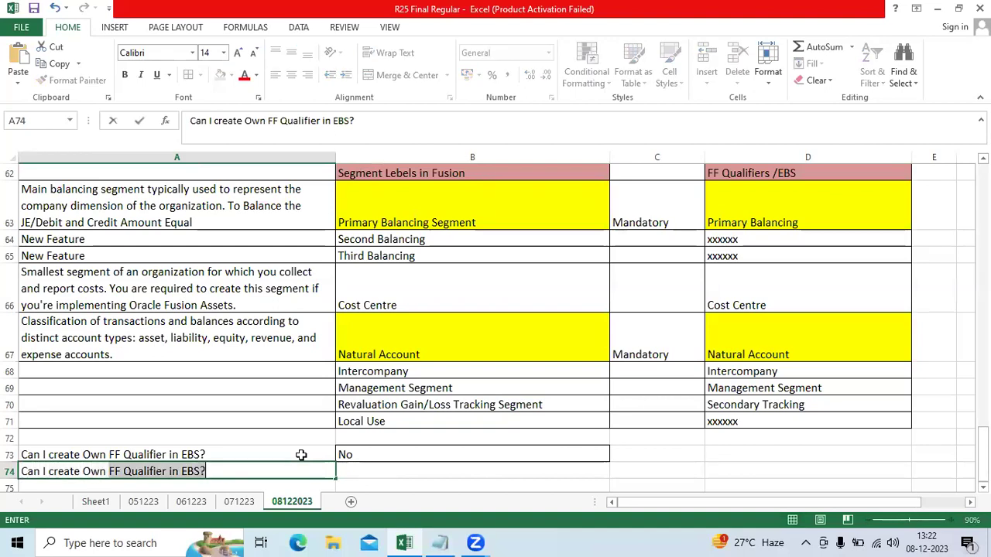
pyautogui.write(' Segment Be')
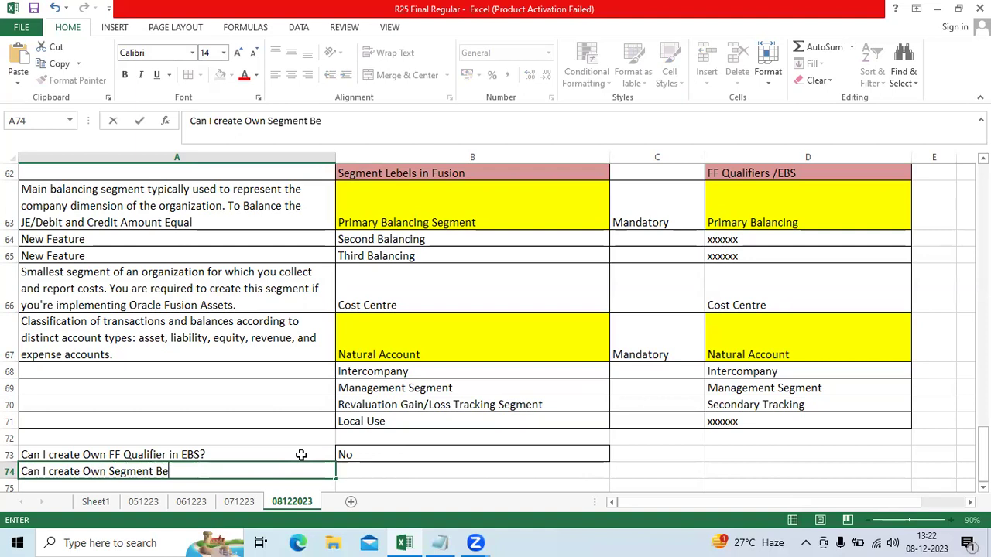
pyautogui.write('l')
pyautogui.press('BackSpace')
pyautogui.press('BackSpace')
pyautogui.press('BackSpace')
pyautogui.write('Lebels in FUsion')
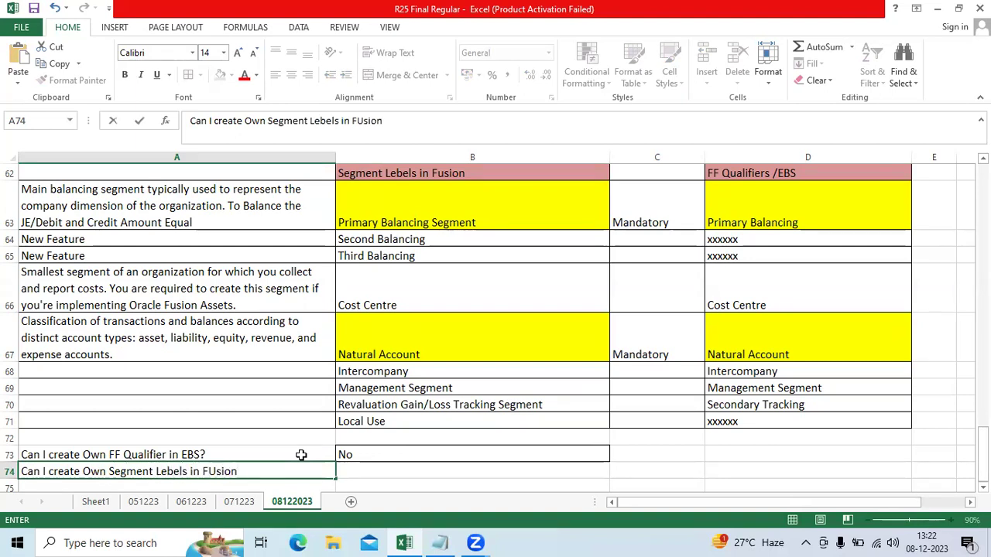
pyautogui.write('?')
pyautogui.press('Tab')
pyautogui.write('Yes')
pyautogui.hotkey('ctrl', 'Return')
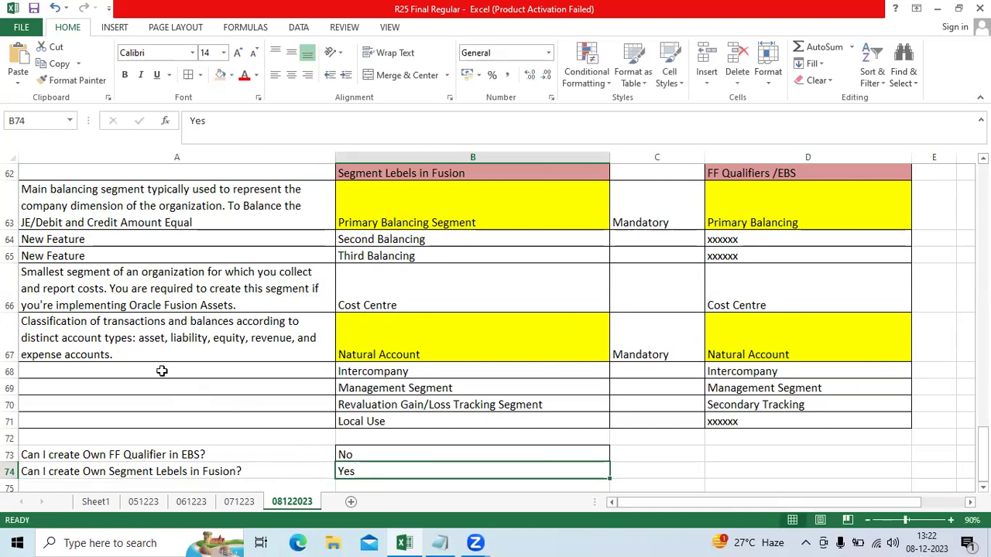
# Apply All Borders to A68:D74 so the question rows match the table
pyautogui.moveTo(162, 372); pyautogui.dragTo(801, 476)
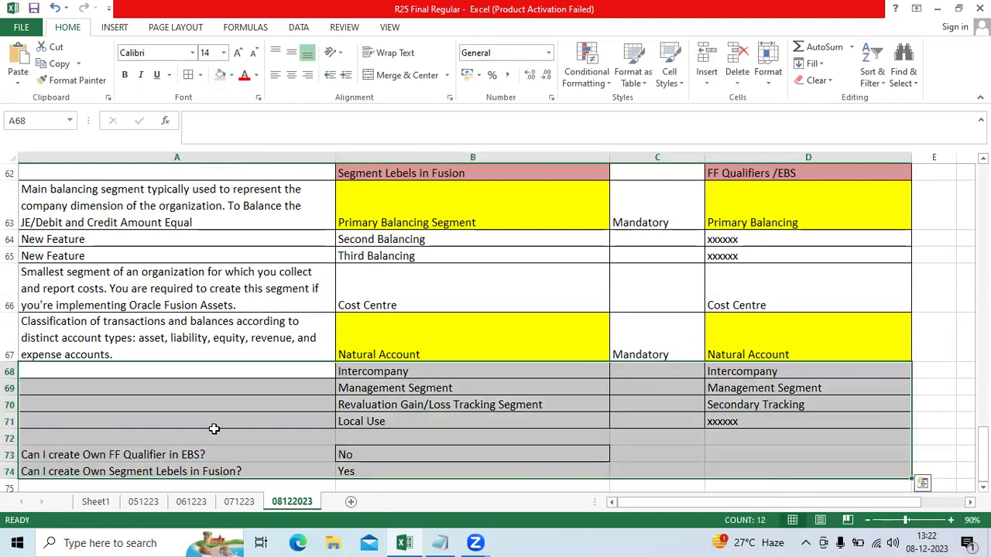
pyautogui.click(191, 466)
pyautogui.moveTo(132, 372); pyautogui.dragTo(736, 470)
pyautogui.click(430, 470)
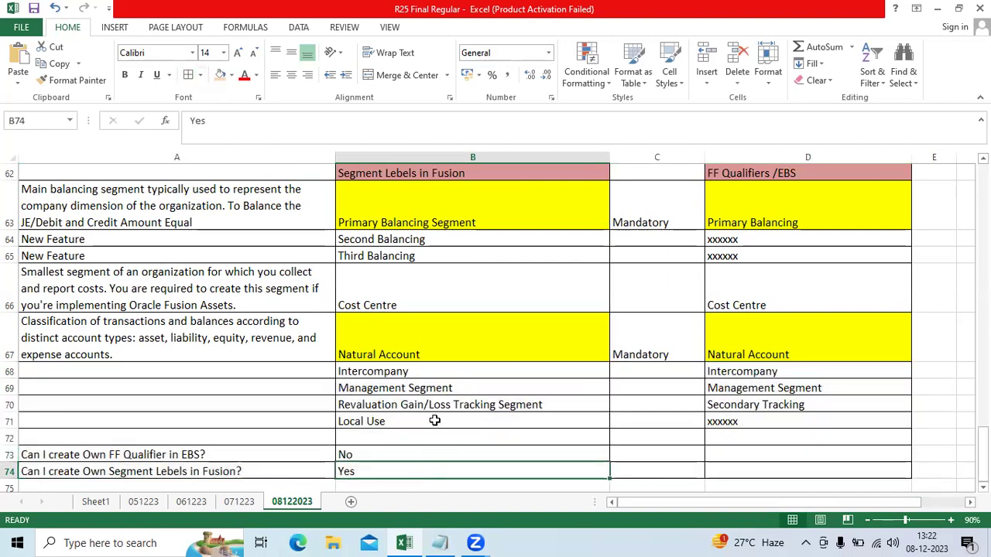
# Select the A60:D74 block and scroll back up to the question rows
pyautogui.scroll(1, 349, 361)
pyautogui.scroll(-1, 343, 354)
pyautogui.scroll(1, 343, 354)
pyautogui.moveTo(144, 190); pyautogui.dragTo(803, 458)
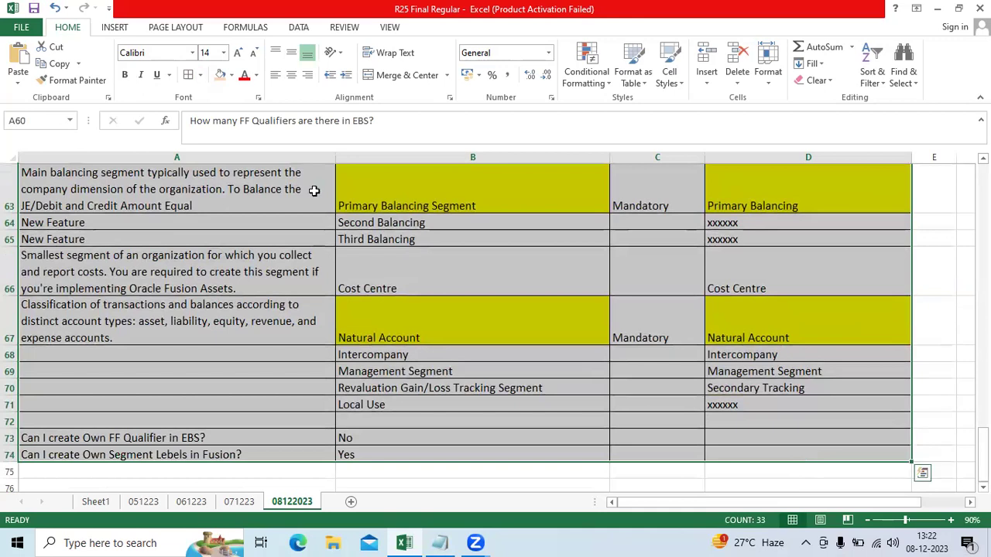
pyautogui.hotkey('ctrl', 'BackSpace')
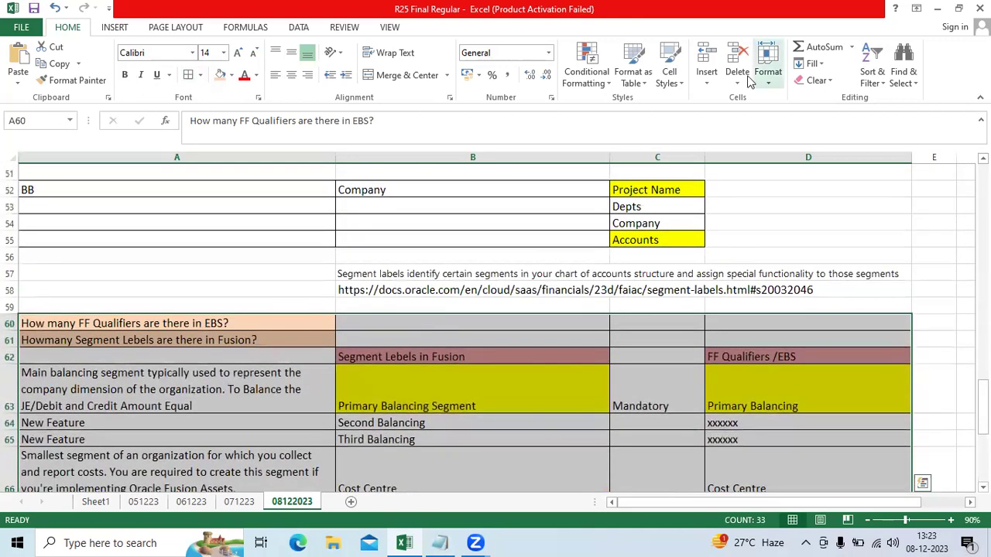